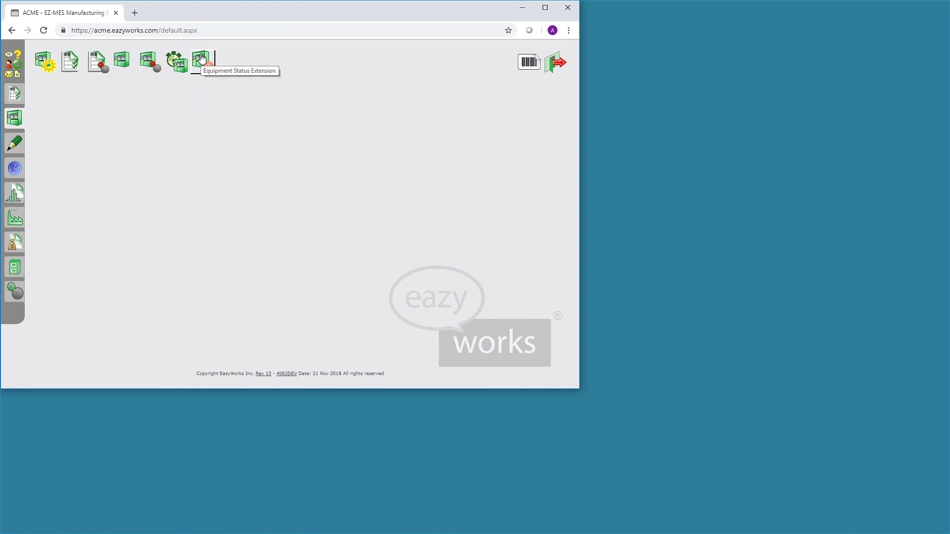
- Open Equipment Status in a new tab, start monitoring, and view the colour-coded layout map and legend
left_click(202, 58)
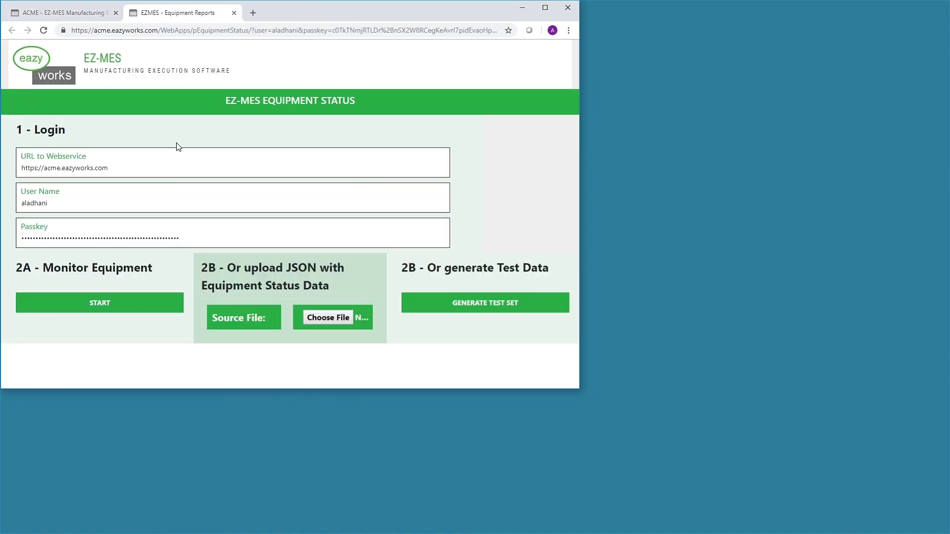
left_click(109, 305)
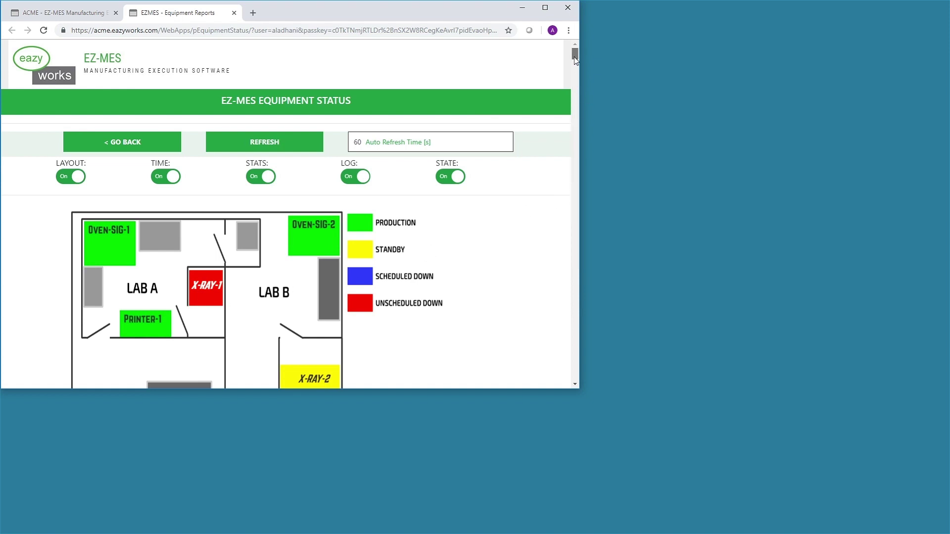
left_click_drag(575, 59, 576, 62)
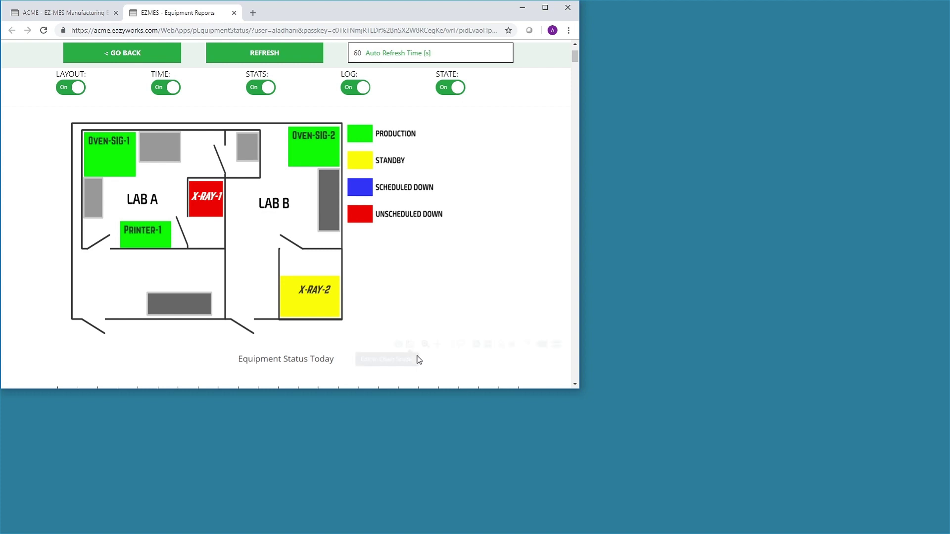
- Enlarge the window to show the full Equipment Status Today timeline, then scroll to the donut charts
left_click_drag(438, 392, 450, 533)
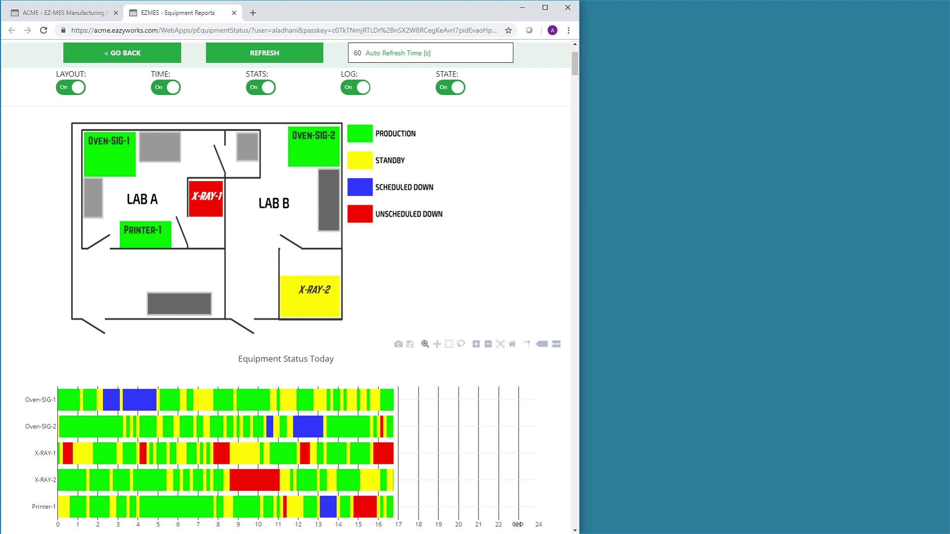
left_click_drag(573, 61, 570, 88)
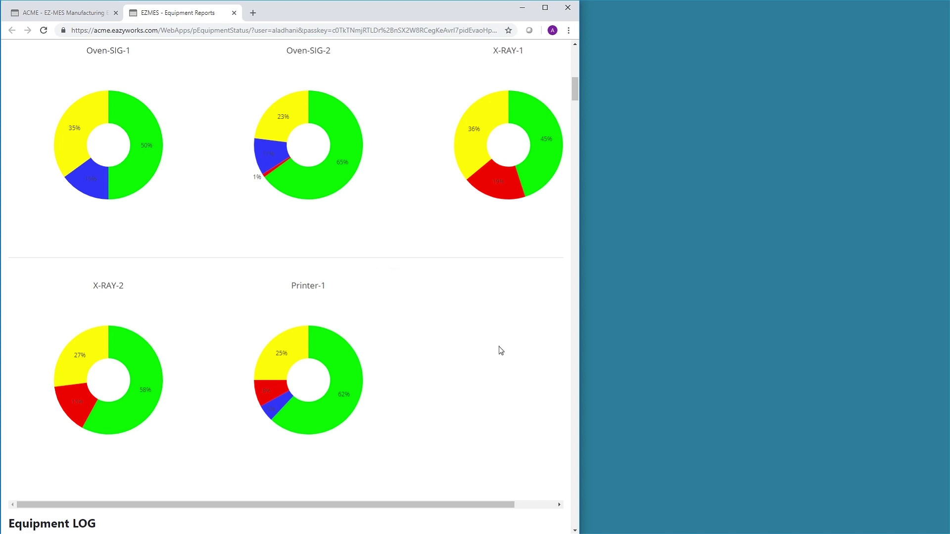
- Read the state-share percentages on each machine's donut chart segments
mouse_move(94, 185)
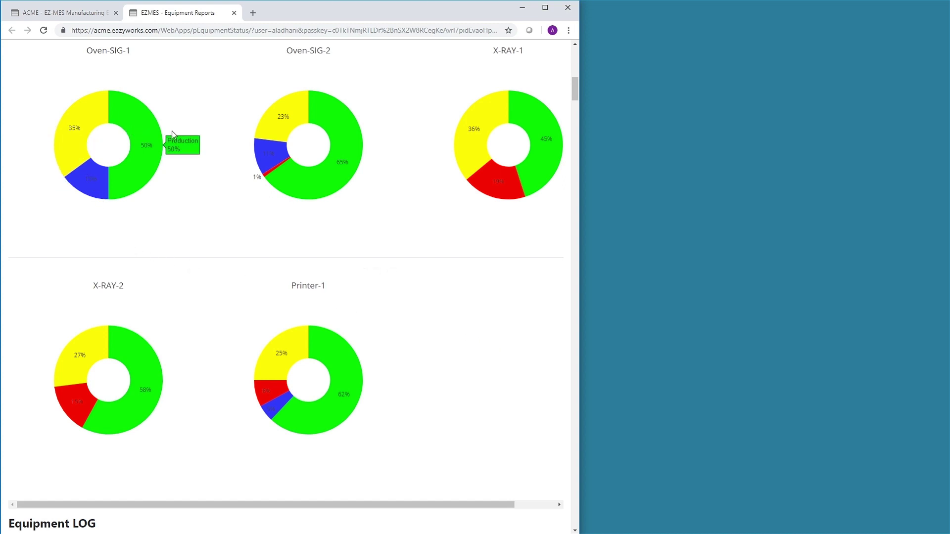
mouse_move(324, 117)
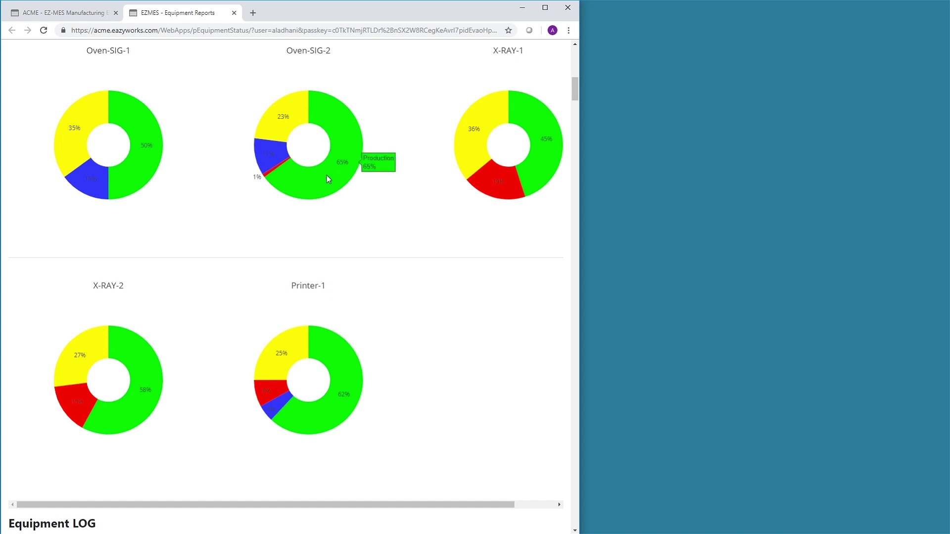
mouse_move(271, 407)
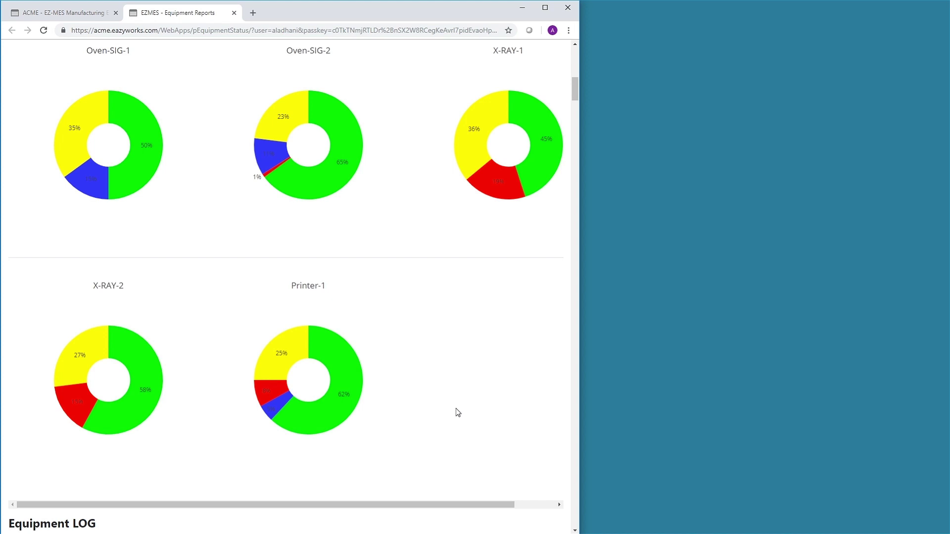
mouse_move(137, 166)
mouse_move(317, 187)
- Scroll down through the Equipment LOG and back to the top of the report
left_click_drag(574, 92, 557, 523)
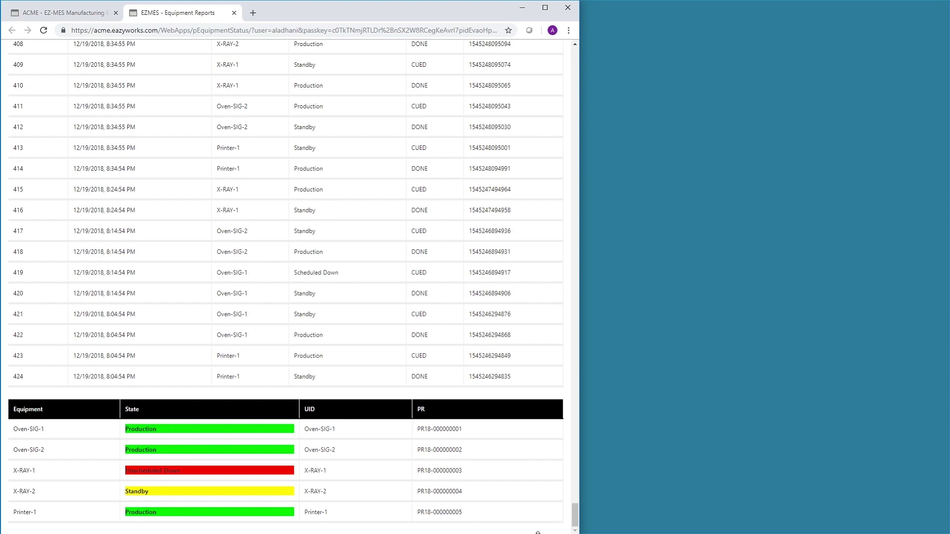
left_click_drag(574, 515, 587, 66)
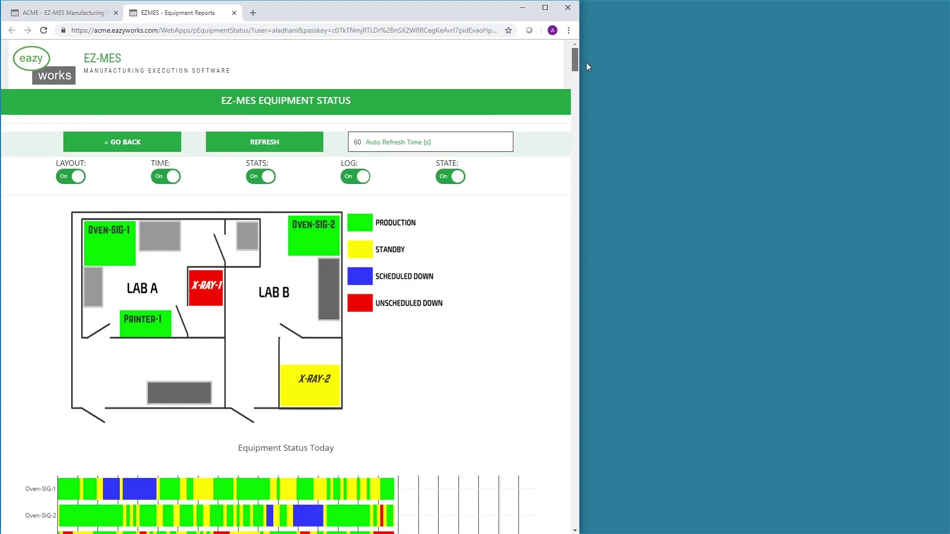
- Switch off the State, Log, Stats, Time and Layout sections
left_click(444, 181)
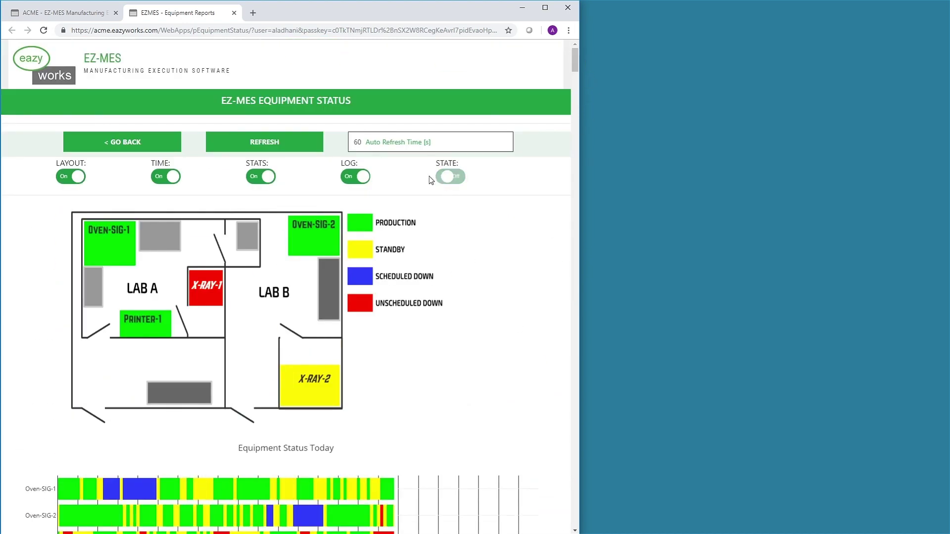
left_click(350, 178)
left_click(251, 179)
left_click(161, 178)
left_click(64, 178)
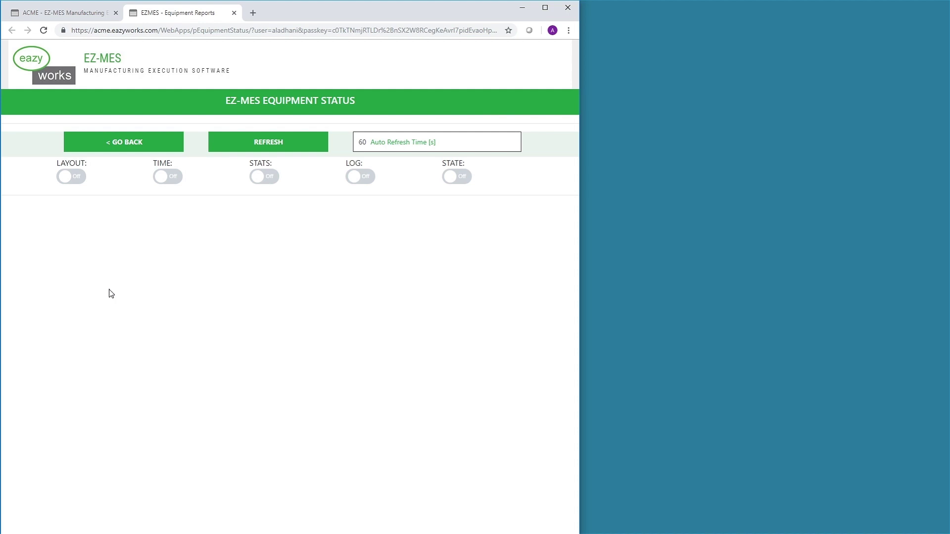
- Turn the Layout and Time sections back on to show the floor map and timeline
left_click(76, 183)
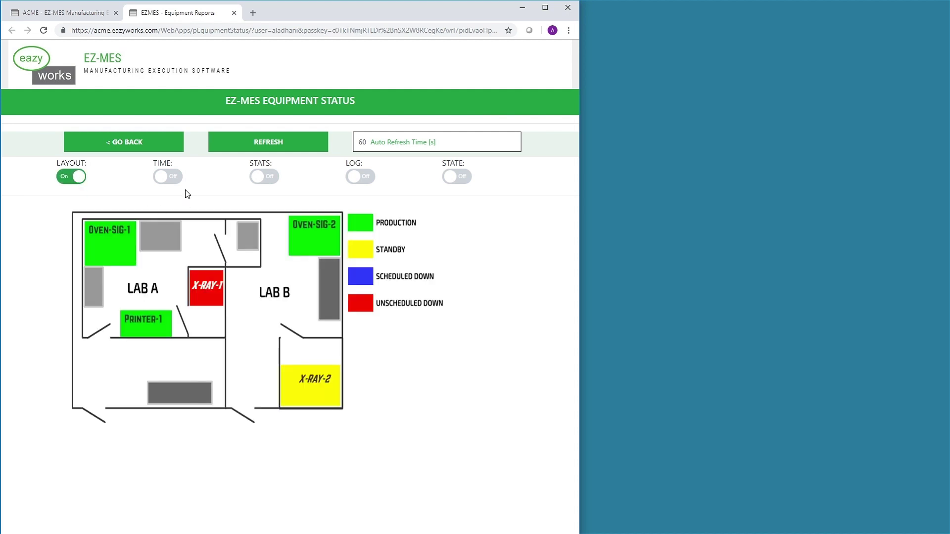
left_click(173, 181)
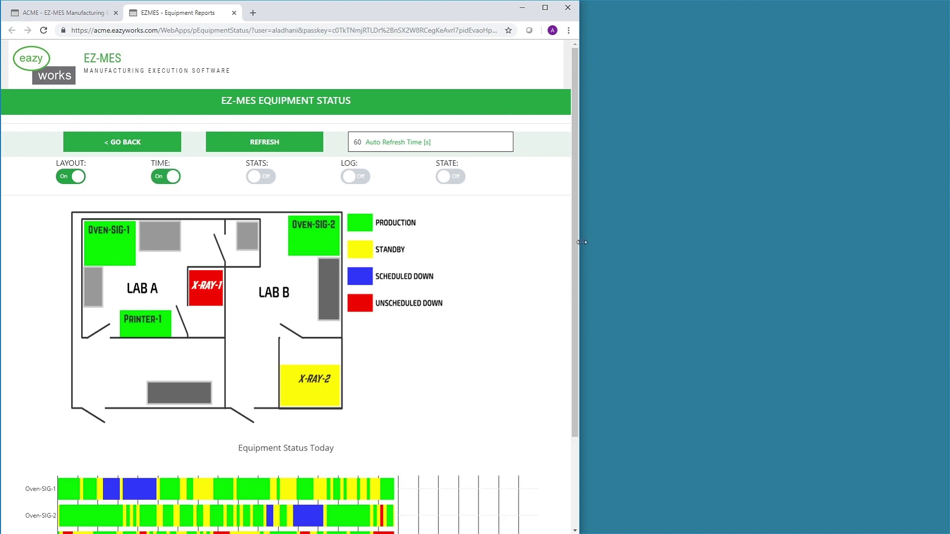
left_click_drag(576, 244, 571, 321)
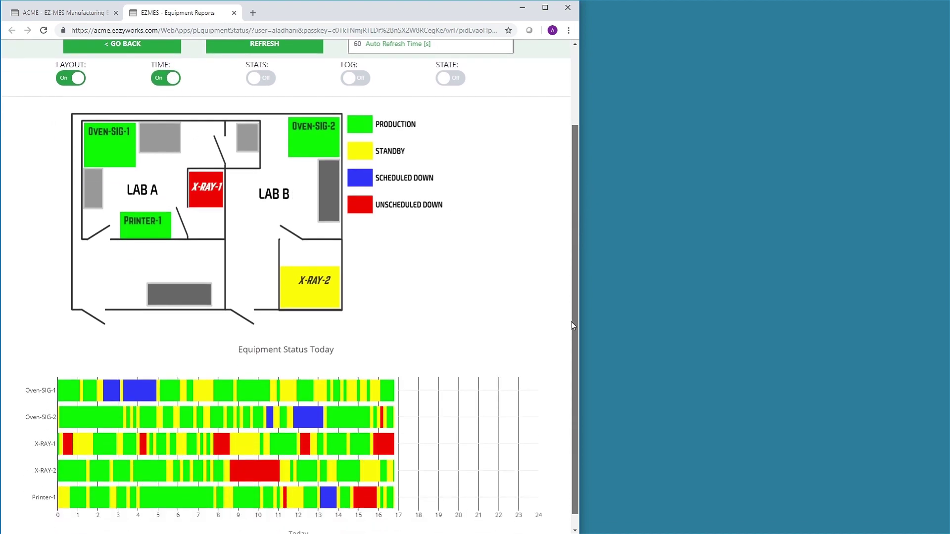
- Open and start a second Equipment Status monitor, hiding State, Time and Layout to leave only donut charts
left_click(50, 13)
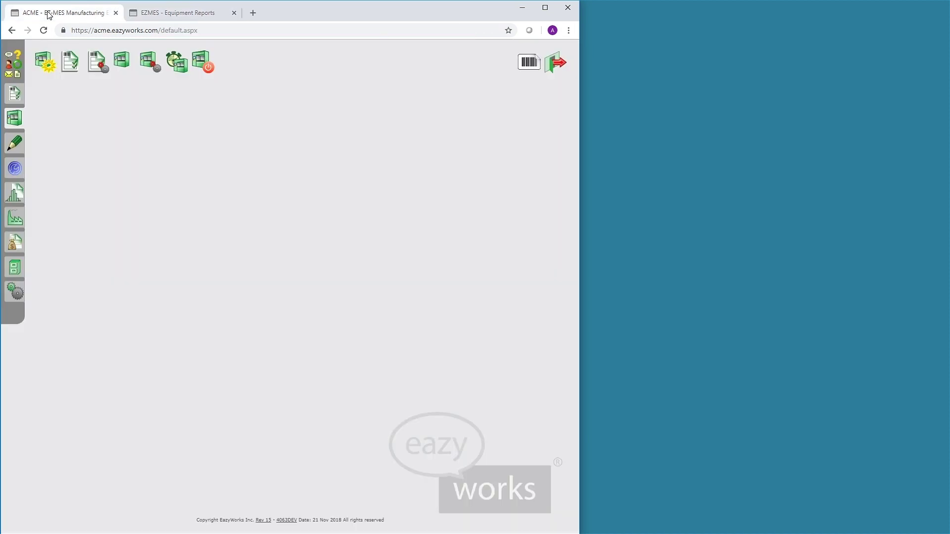
left_click(203, 65)
left_click(112, 307)
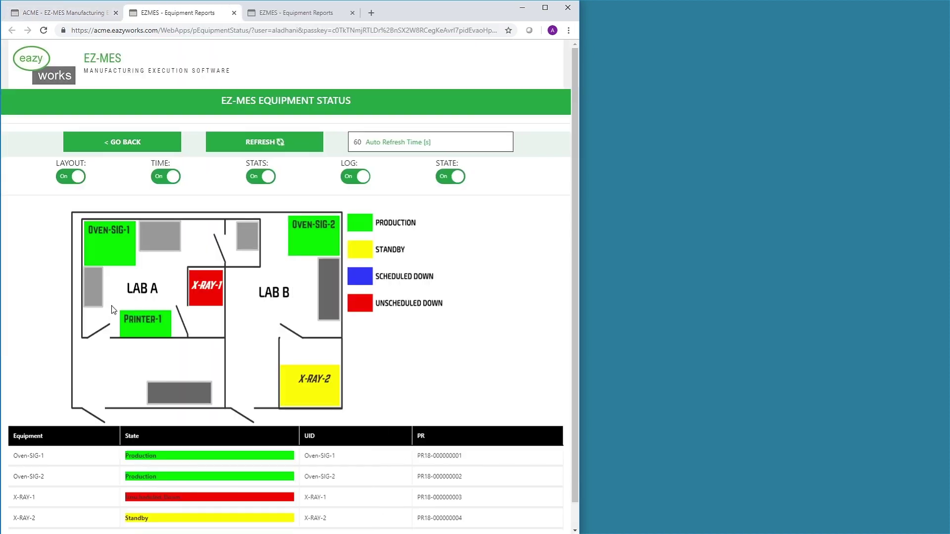
left_click(443, 181)
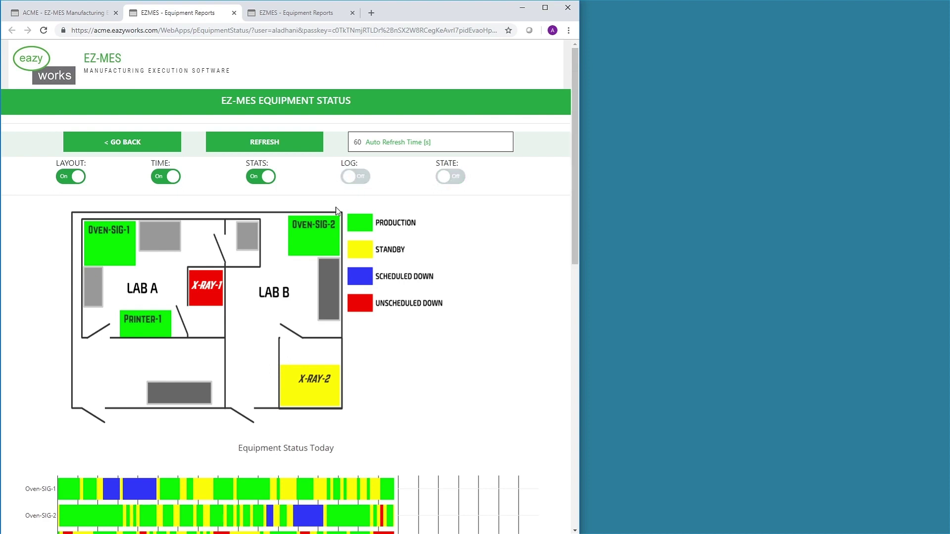
left_click(167, 178)
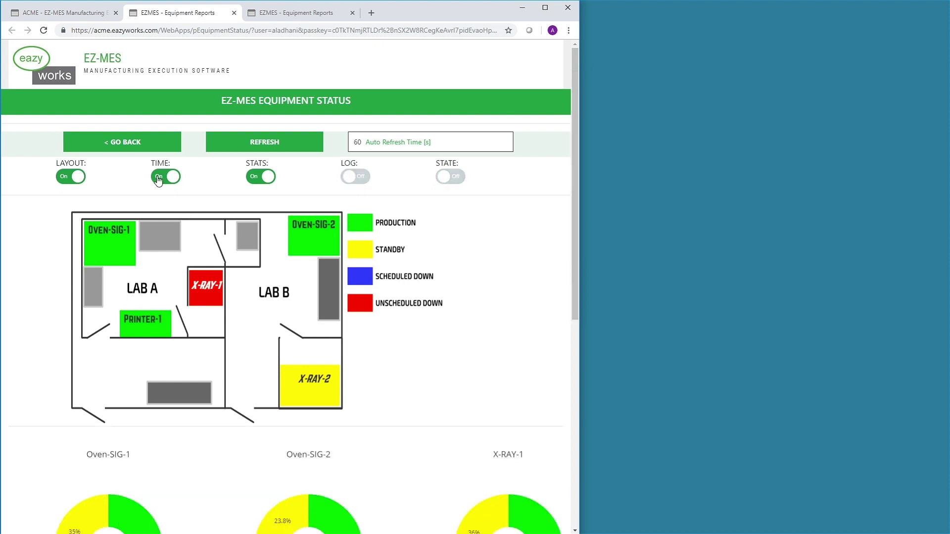
left_click(65, 179)
left_click_drag(574, 194, 554, 341)
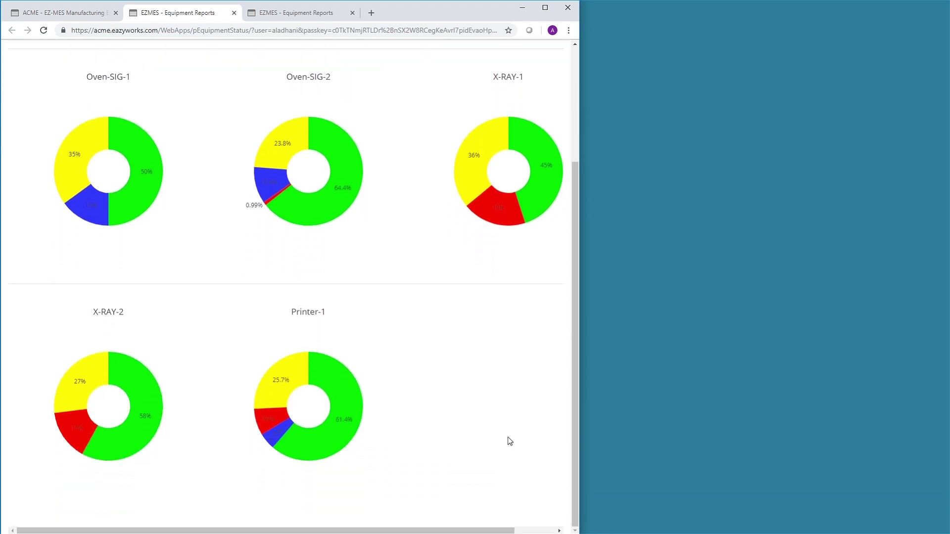
- Open and start a third Equipment Status monitor with only the current-state table switched on
left_click(99, 13)
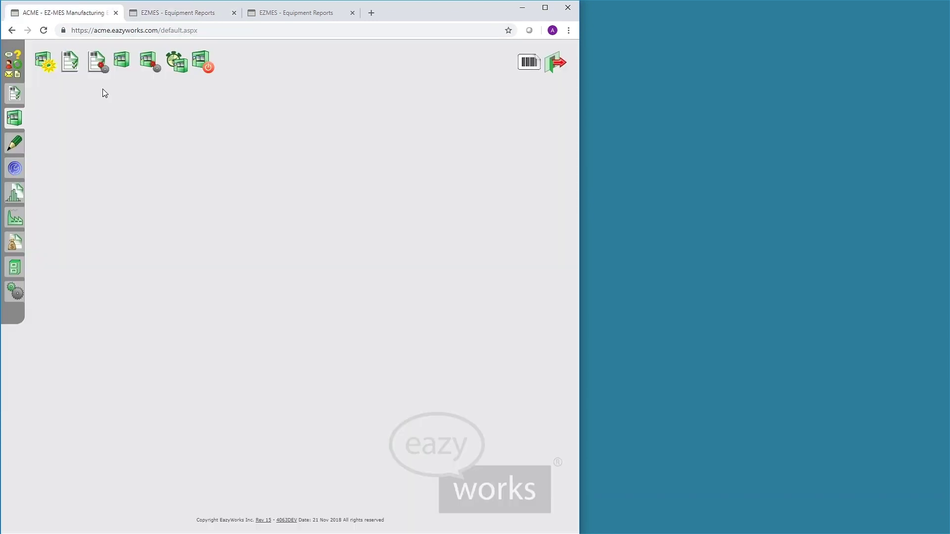
left_click(203, 61)
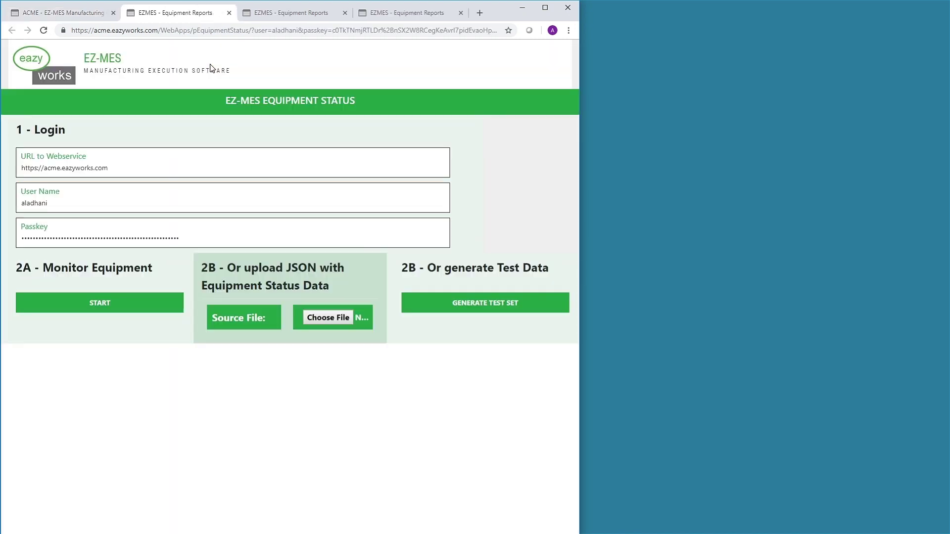
left_click(102, 308)
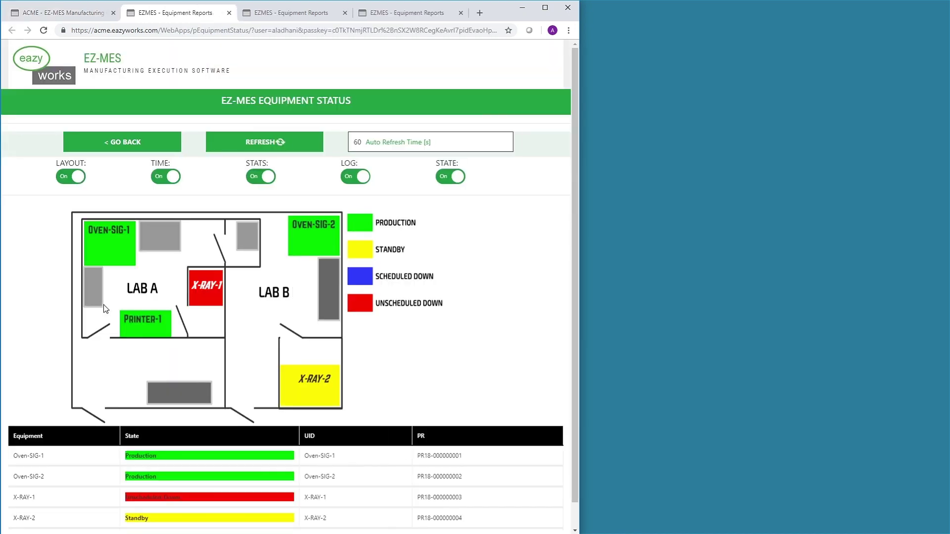
left_click(72, 178)
left_click(162, 179)
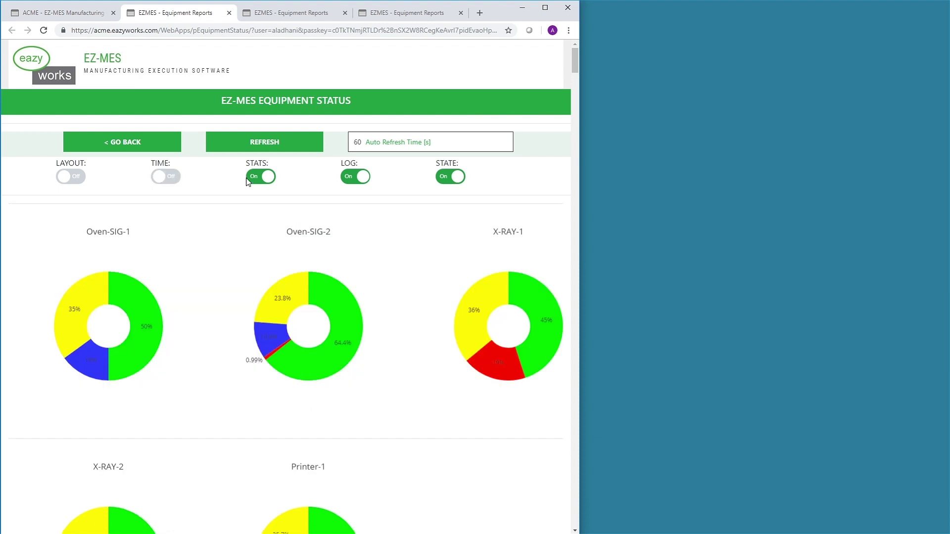
left_click(256, 179)
left_click(352, 178)
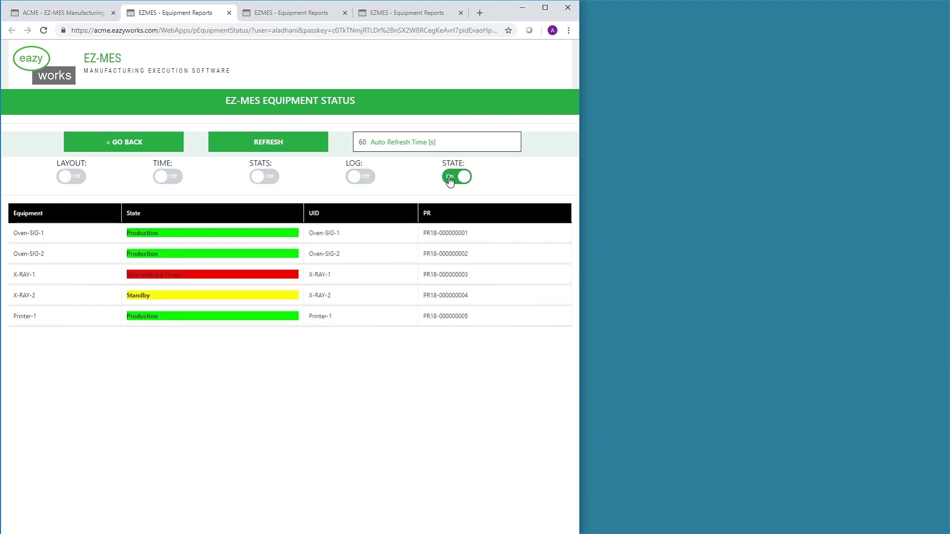
left_click(453, 178)
left_click(451, 177)
- Switch between the monitor tabs, ending on the donut-chart monitor
left_click(297, 20)
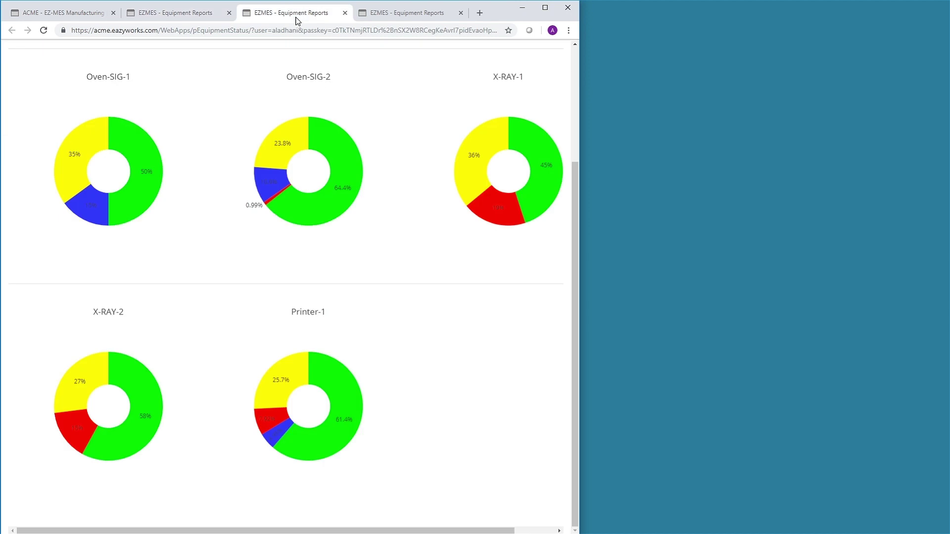
left_click(399, 20)
left_click(313, 20)
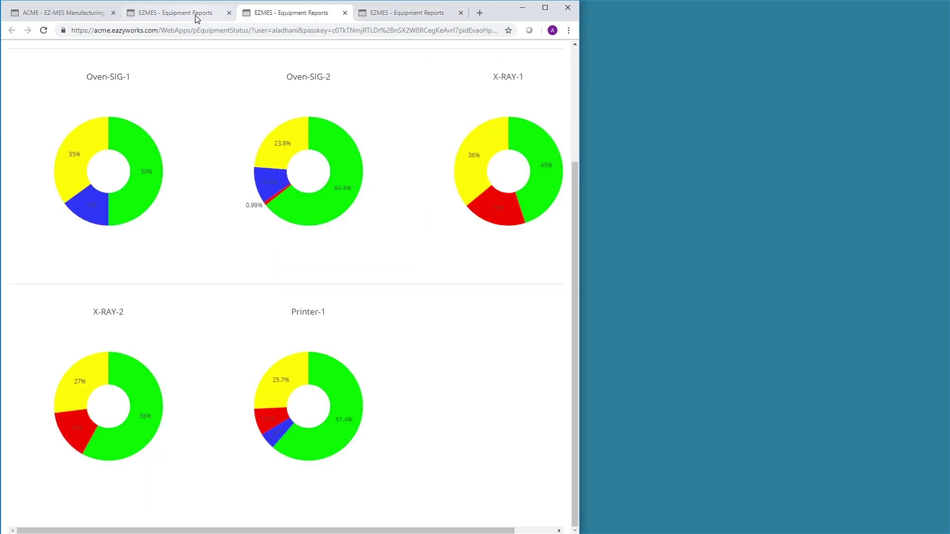
- Close the three extra Equipment Reports tabs and open the All Equipment Instances list
left_click(179, 19)
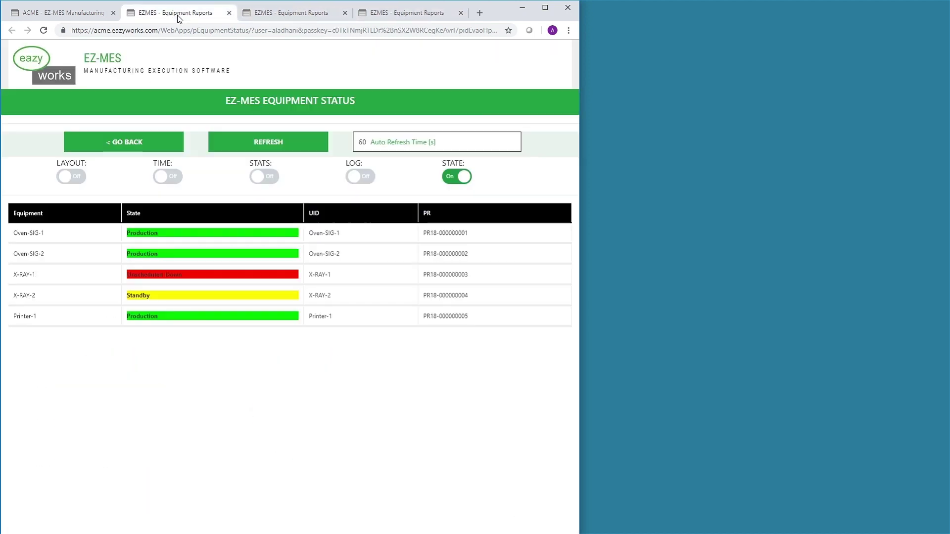
left_click(461, 13)
left_click(345, 13)
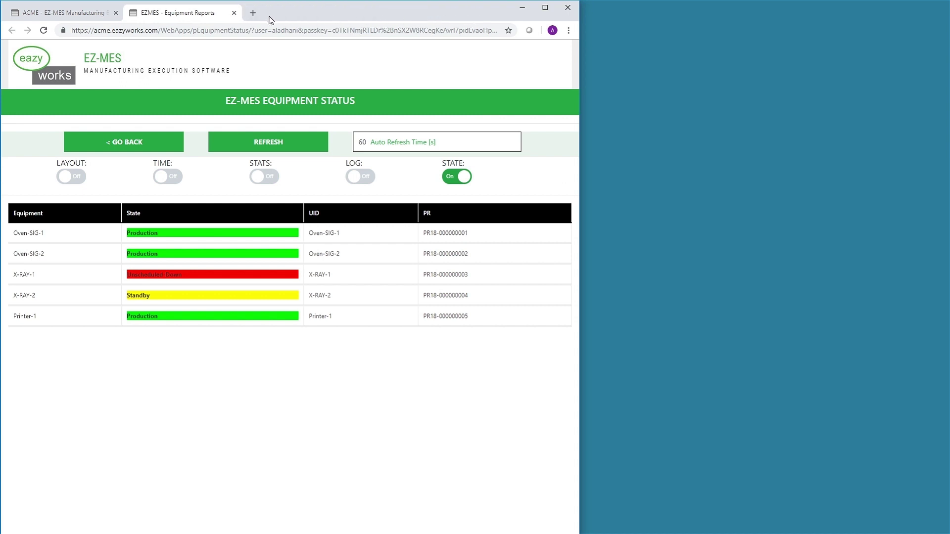
left_click(234, 13)
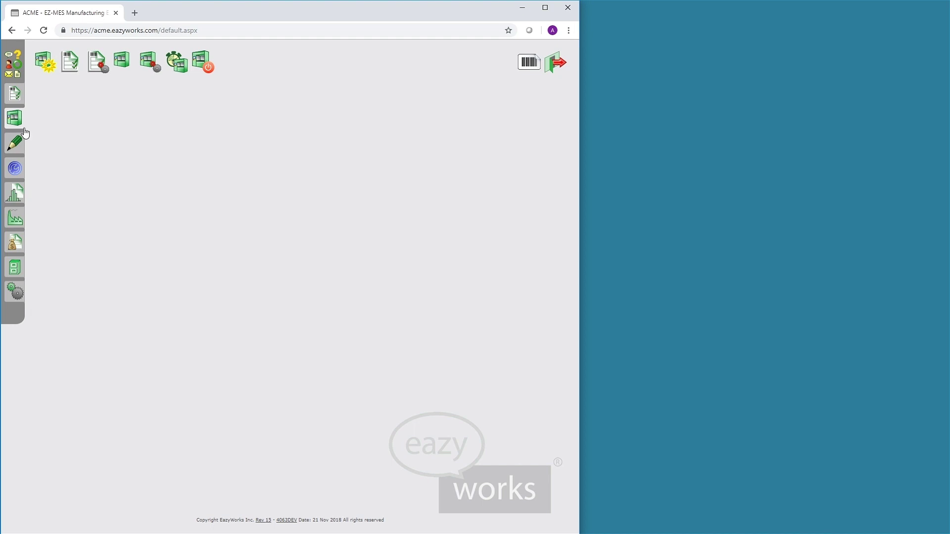
left_click(121, 62)
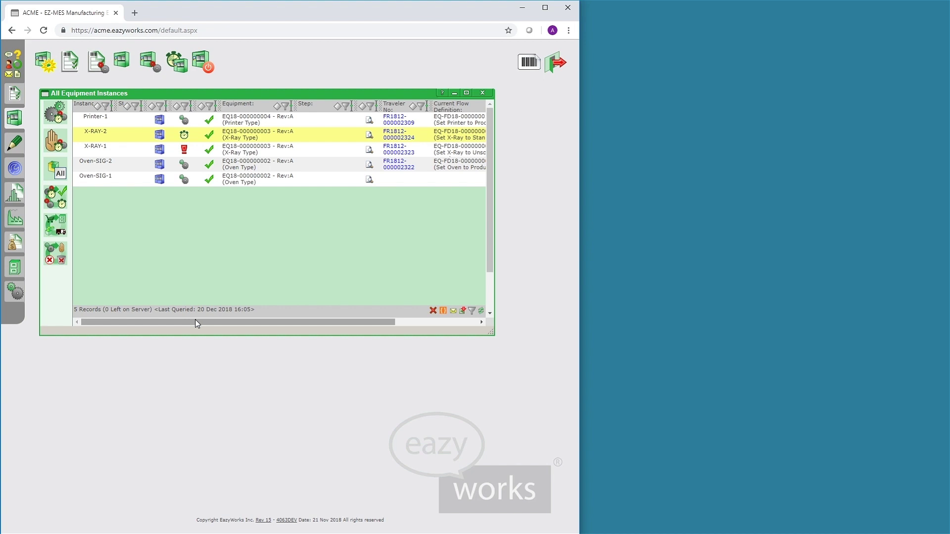
left_click(205, 70)
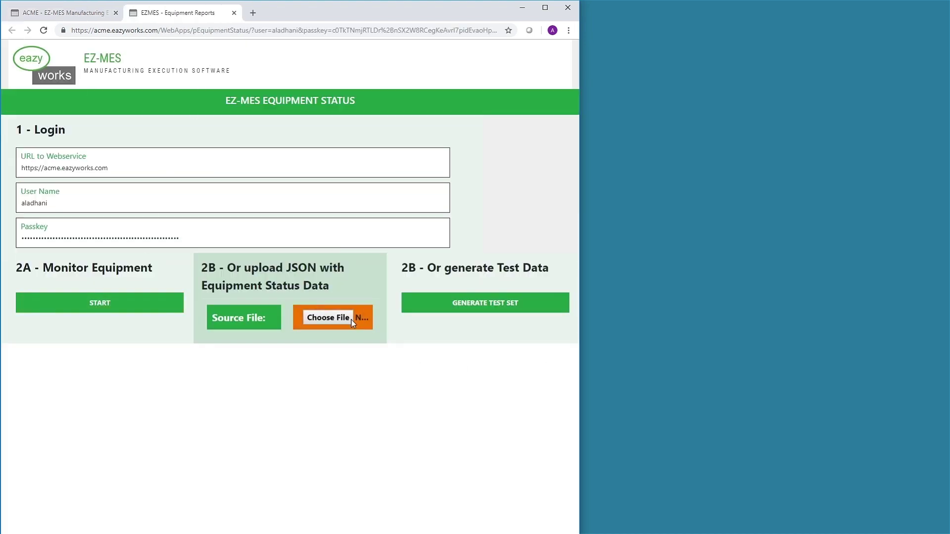
left_click(328, 317)
double_click(121, 79)
scroll(355, 286, "down", 5)
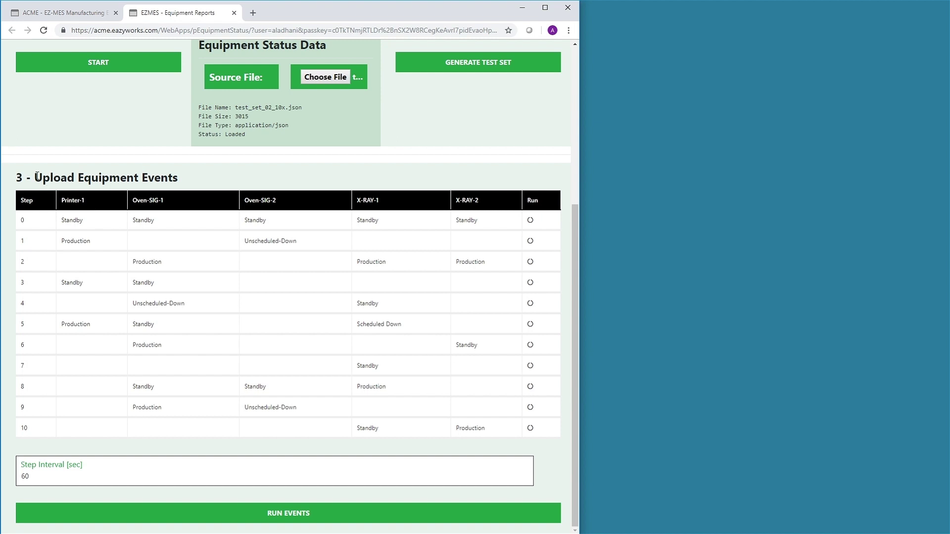
left_click_drag(37, 176, 78, 177)
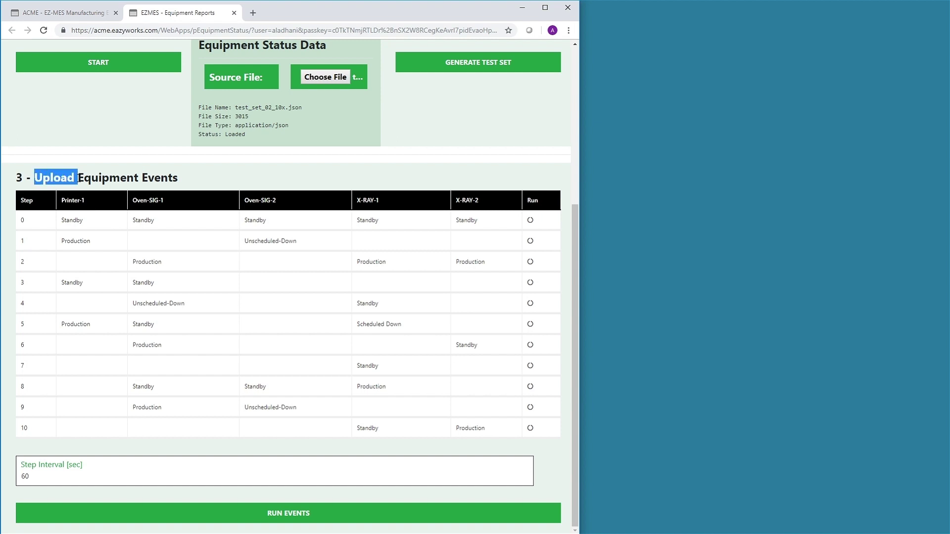
left_click(235, 13)
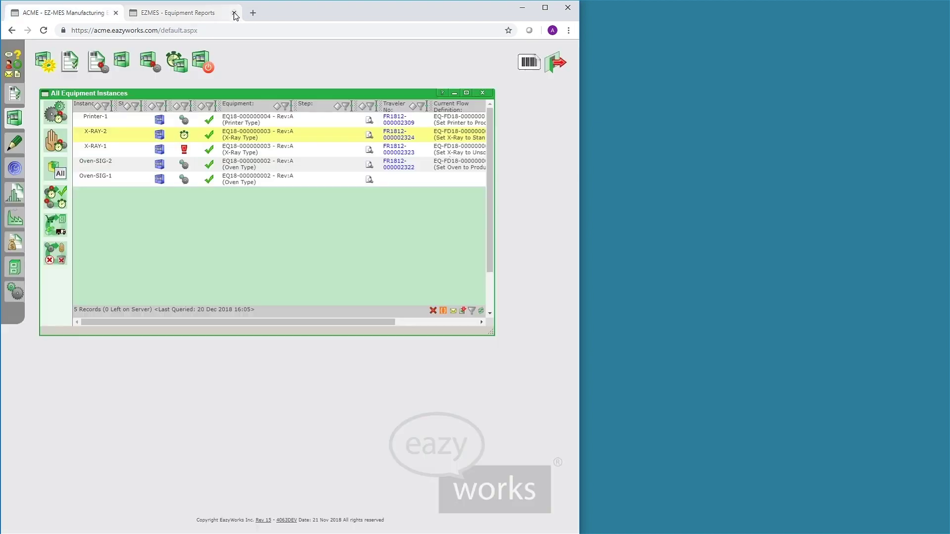
- Open Equipment Status in a new tab, start monitoring, and set Auto Refresh Time to 5 seconds
left_click(210, 66)
left_click(110, 310)
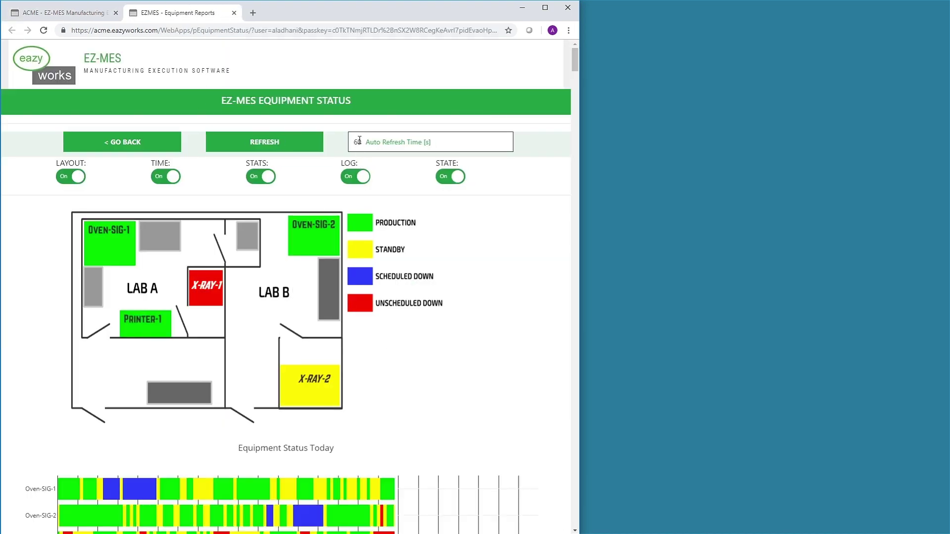
left_click_drag(359, 140, 336, 146)
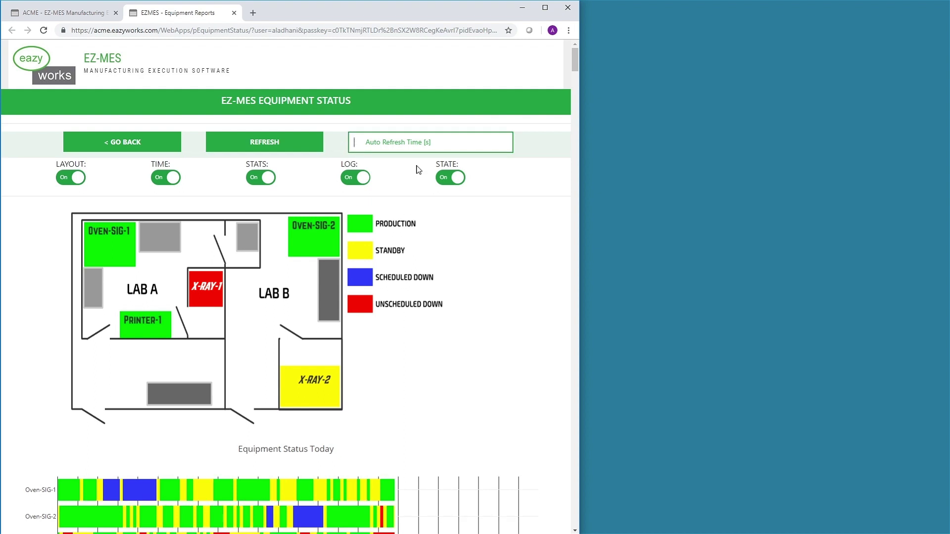
type("5")
left_click(253, 147)
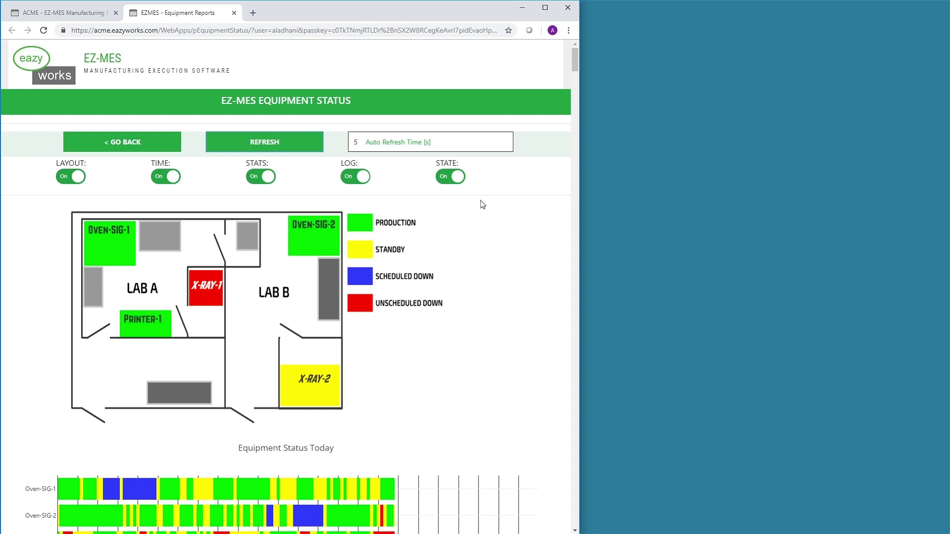
- Place the instances page in its own window beside the status map and open Oven-SIG-1's state list
left_click(43, 15)
left_click_drag(45, 20, 648, 16)
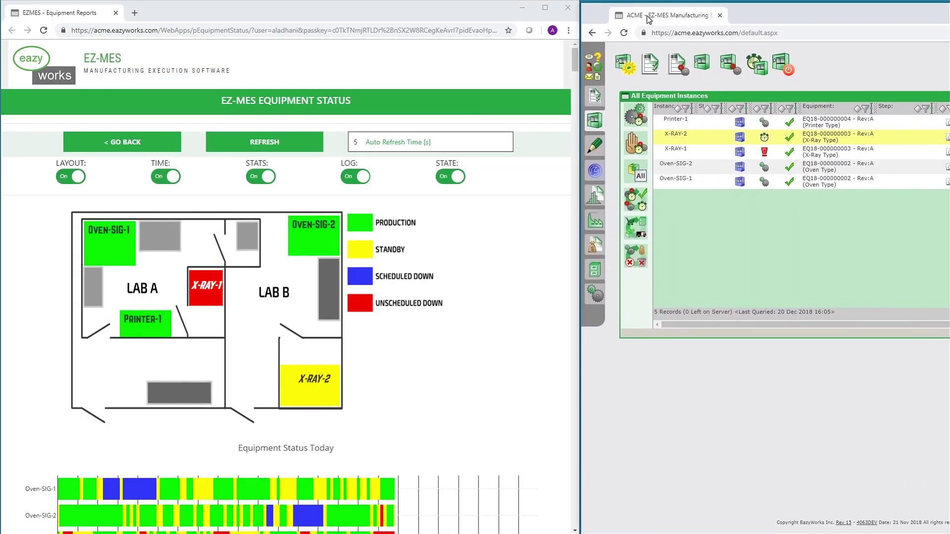
double_click(681, 180)
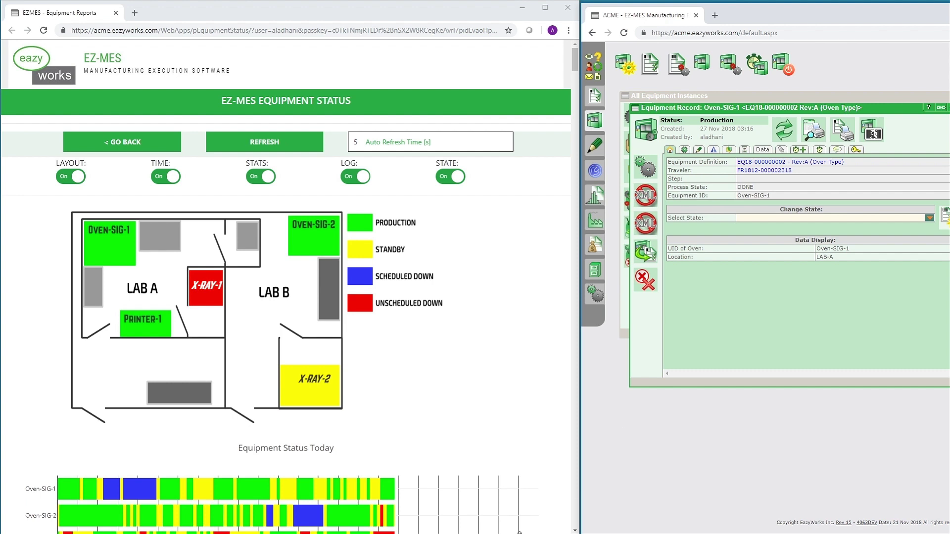
left_click_drag(519, 532, 516, 461)
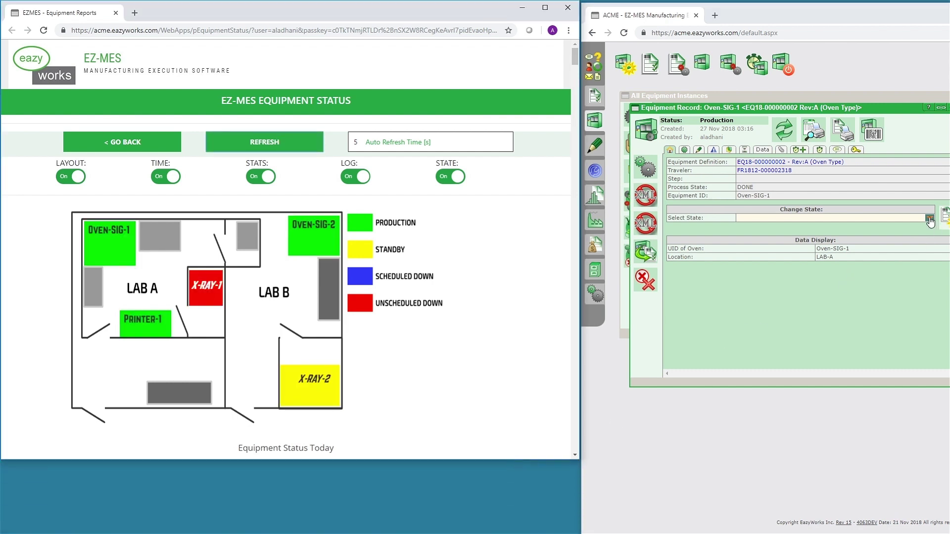
left_click(929, 219)
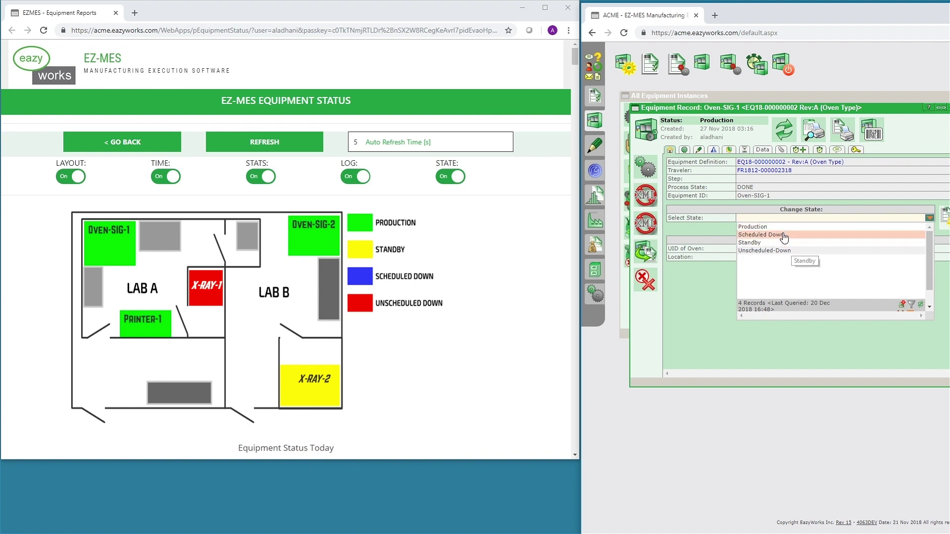
- Apply Unscheduled-Down to Oven-SIG-1, close its traveler, then select Standby as the next state
left_click(841, 251)
left_click(945, 216)
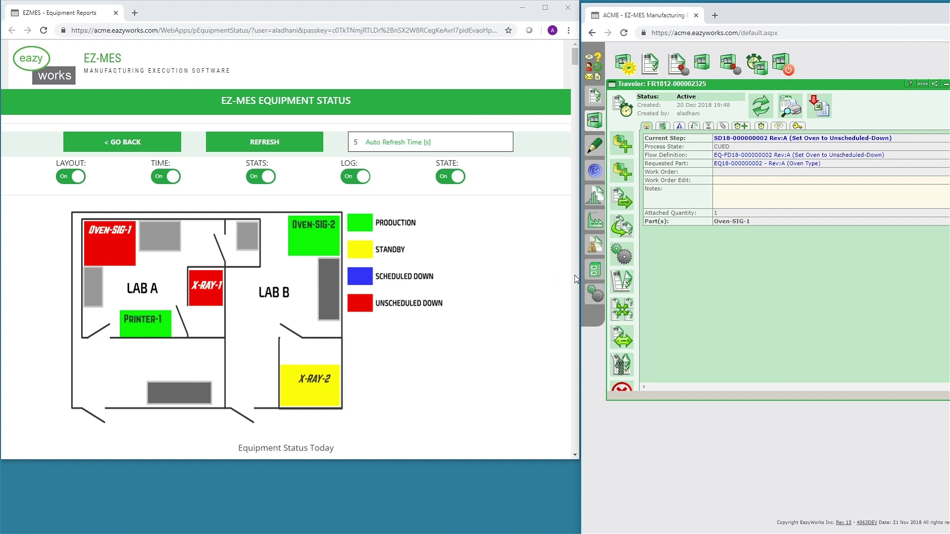
left_click(945, 83)
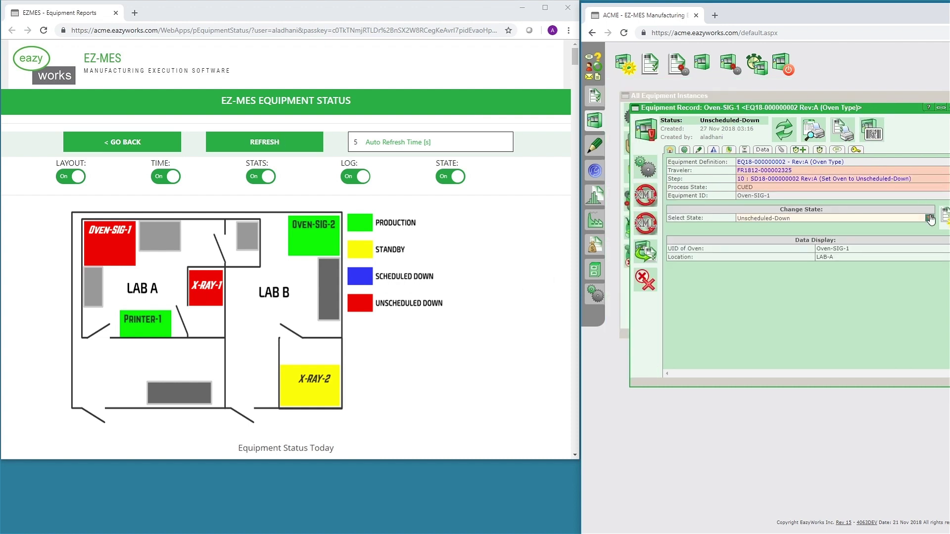
left_click(927, 219)
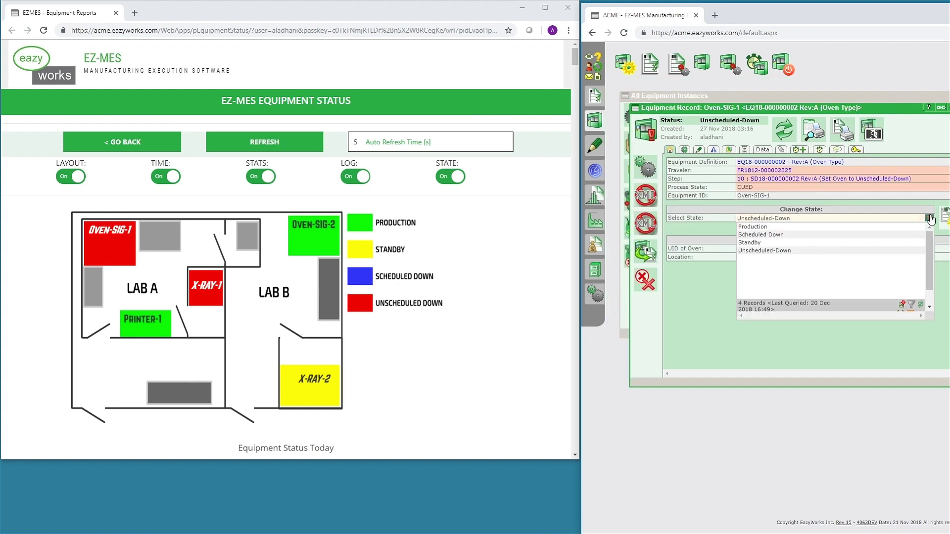
left_click(798, 243)
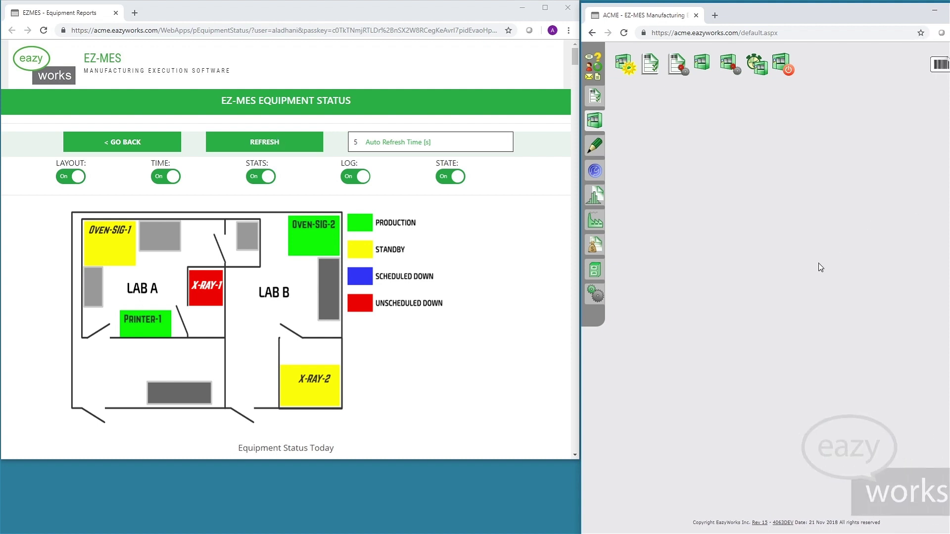
- Load test_set_02_10x.json into a new Equipment Status page, listing 11 event steps
left_click(781, 63)
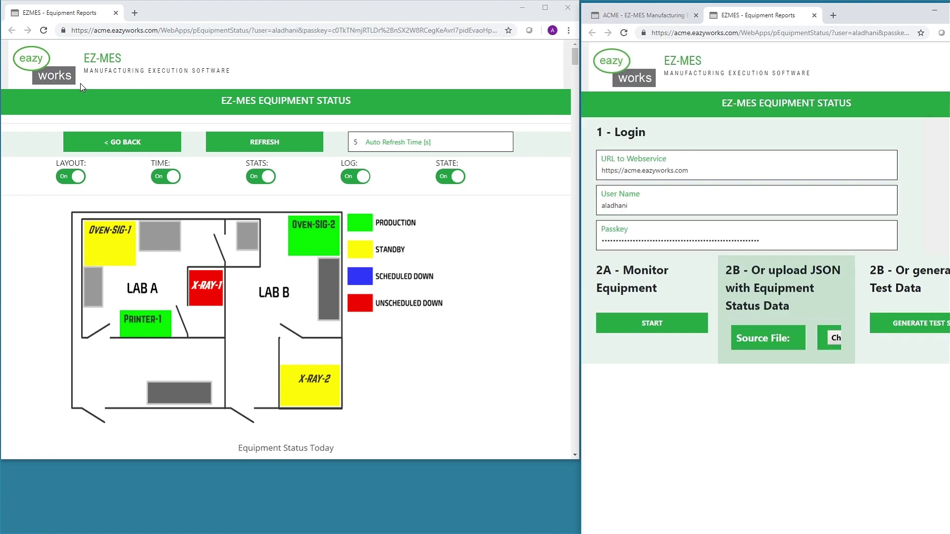
left_click(829, 345)
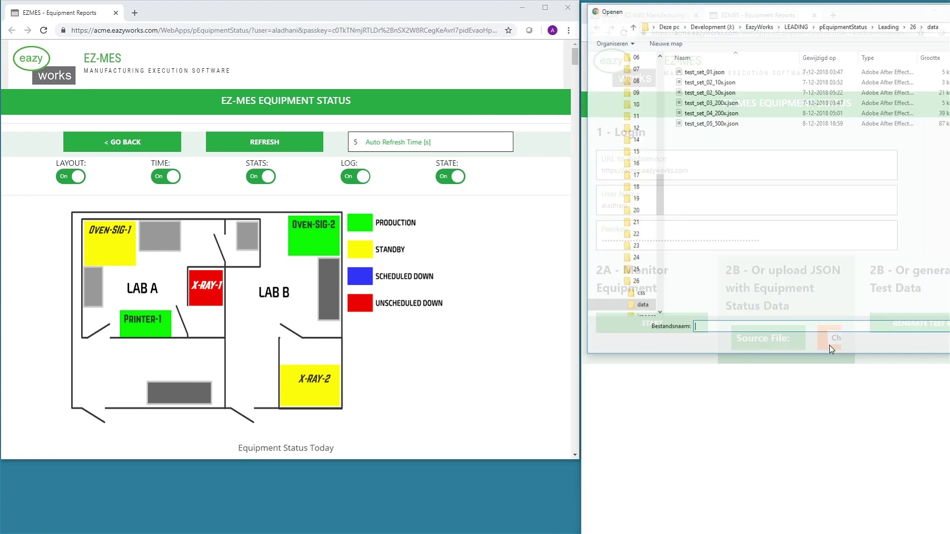
left_click(699, 83)
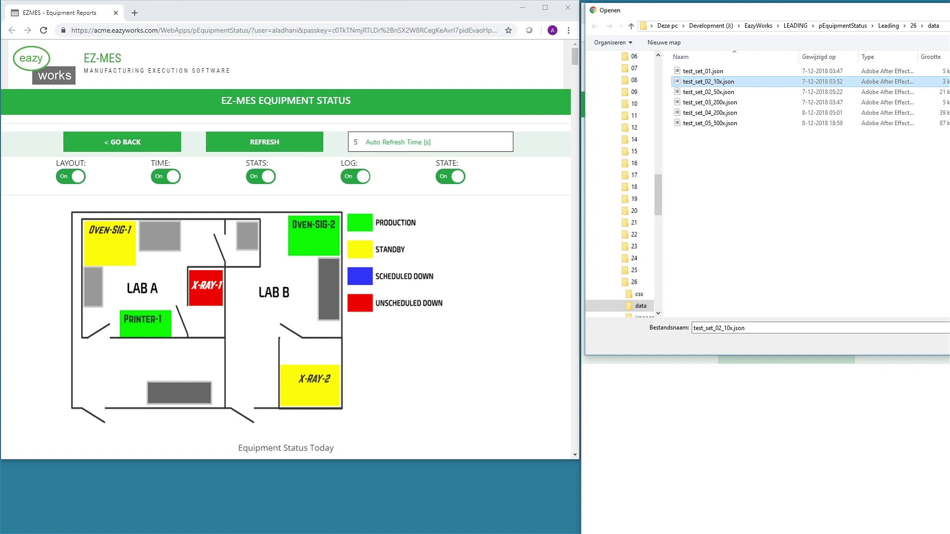
key("Return")
scroll(765, 297, "down", 5)
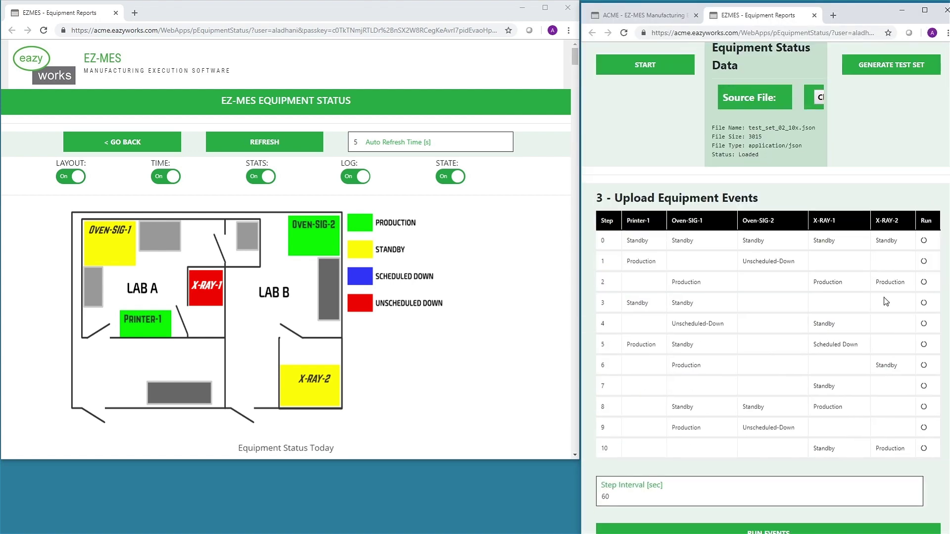
- Run the loaded events, then rerun them with a 10-second step interval
left_click(758, 528)
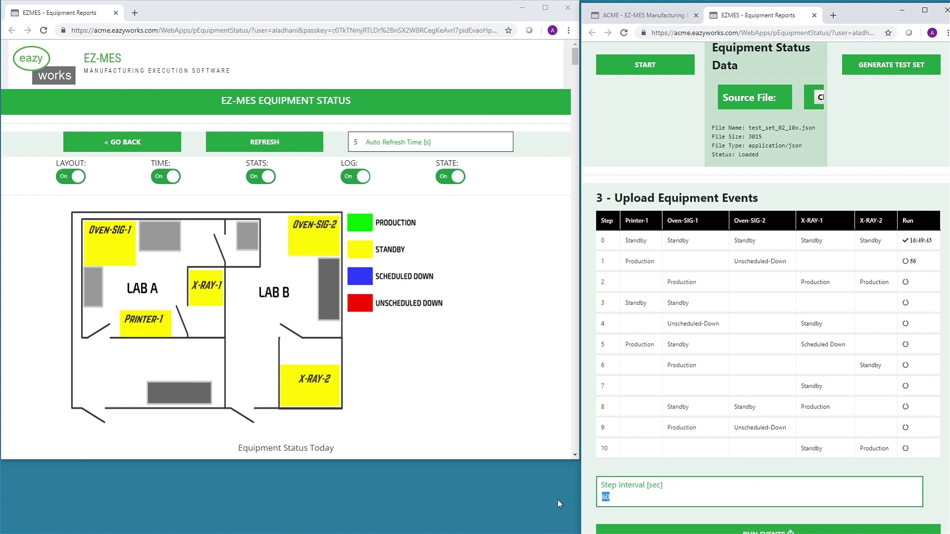
type("10")
left_click(750, 531)
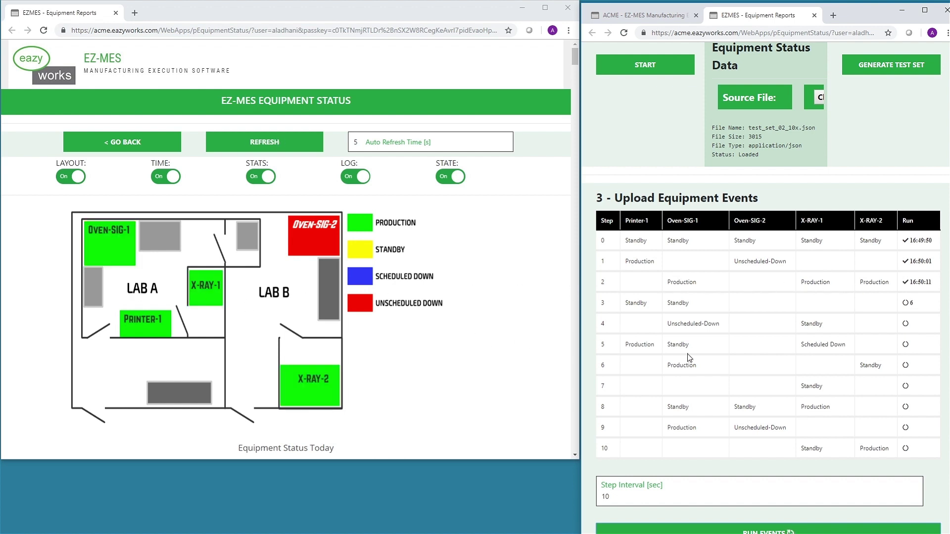
- Open All Equipment Travelers from the main ACME EZ-MES page, showing 514 records
left_click(620, 18)
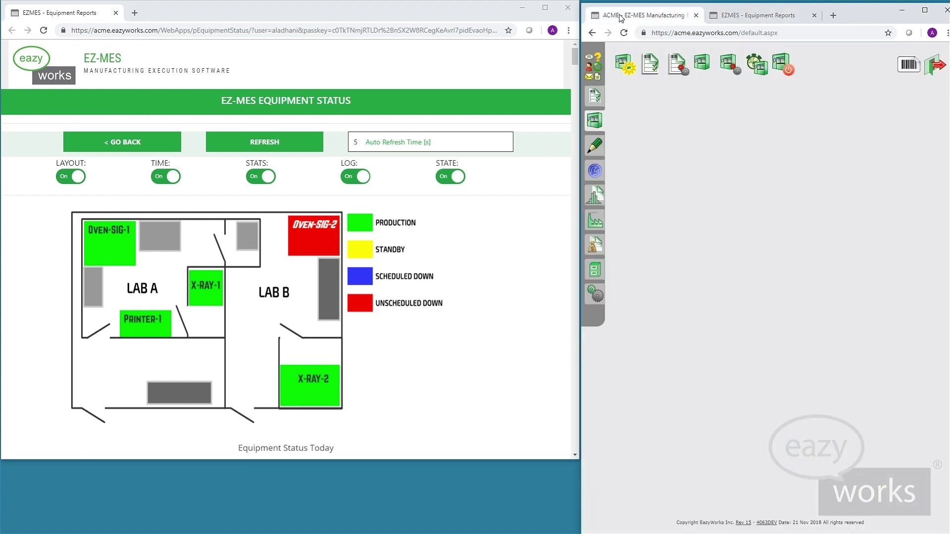
left_click(650, 74)
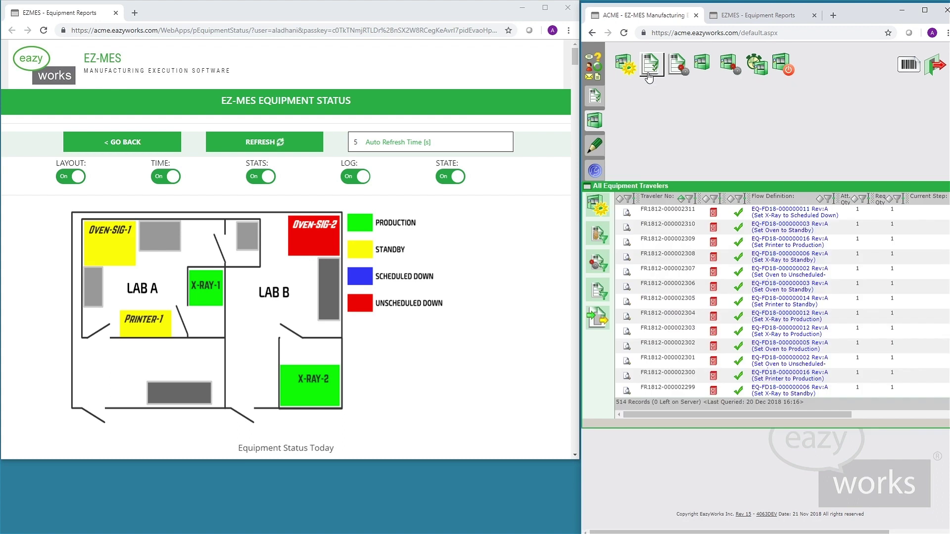